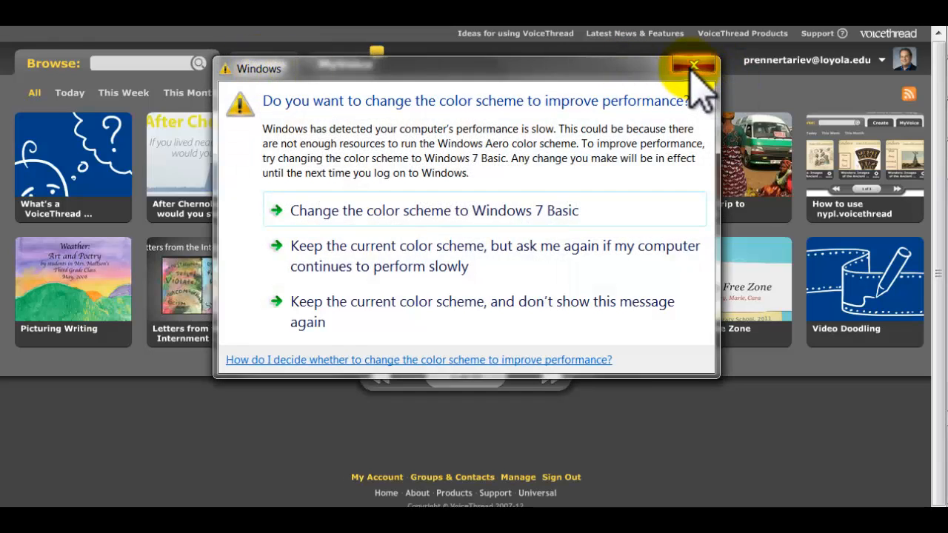
Start creating a new VoiceThread and open the New York Public Library's Digital Gallery images as the upload's media source.
left_click(693, 66)
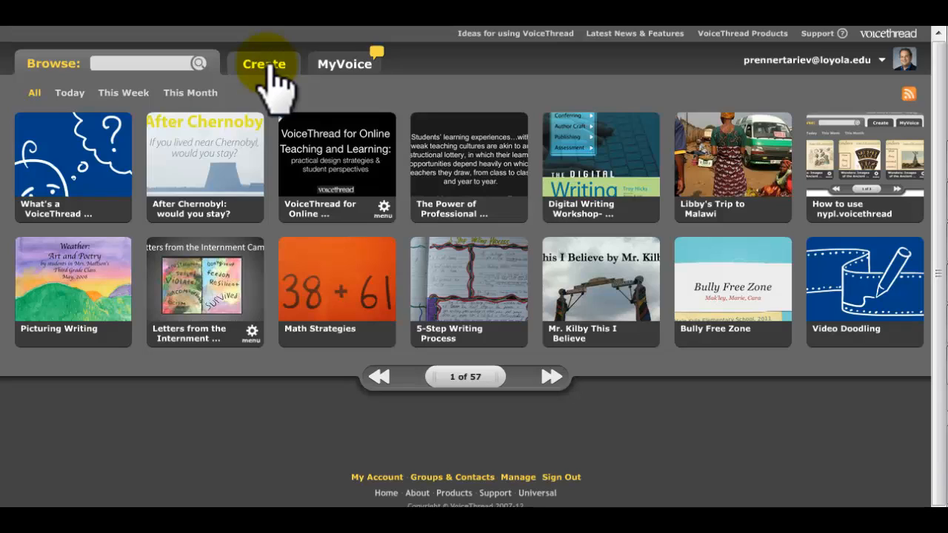
left_click(266, 70)
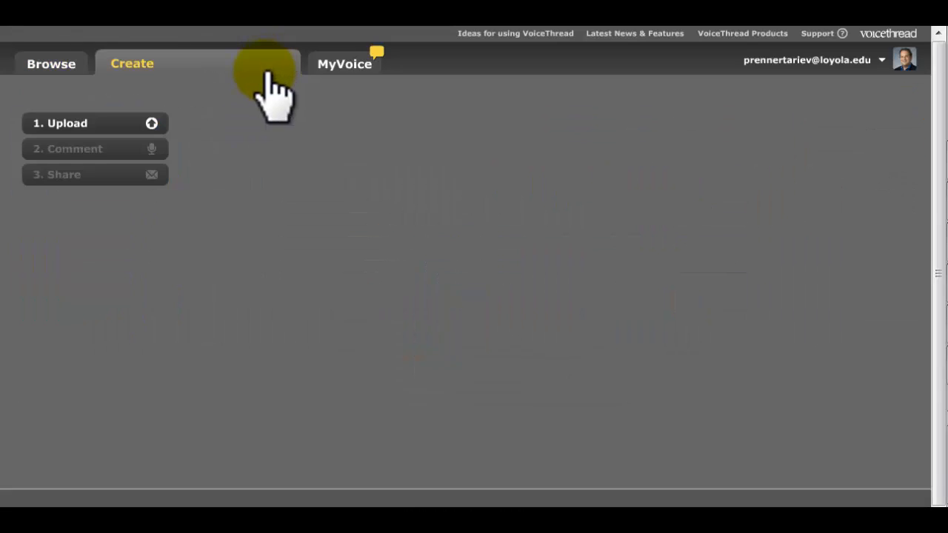
left_click(71, 124)
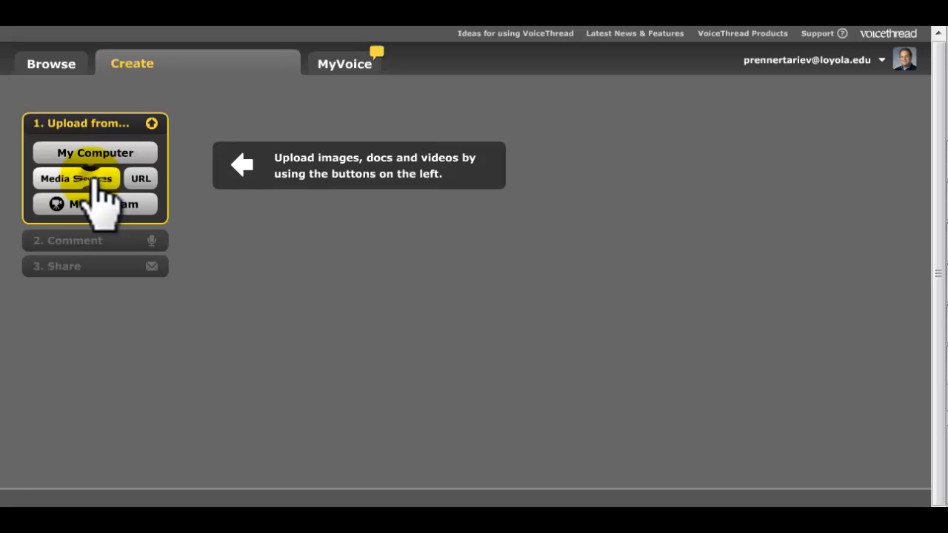
left_click(95, 181)
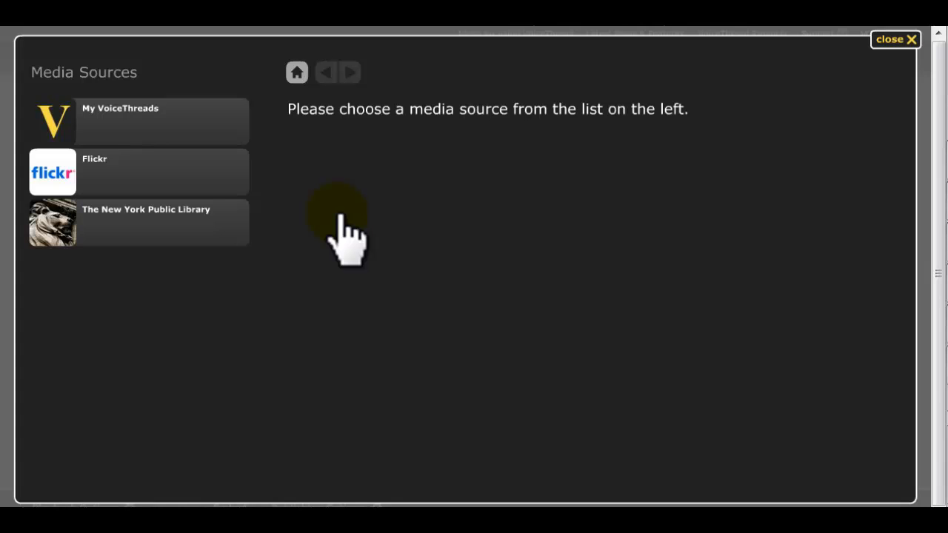
left_click(176, 220)
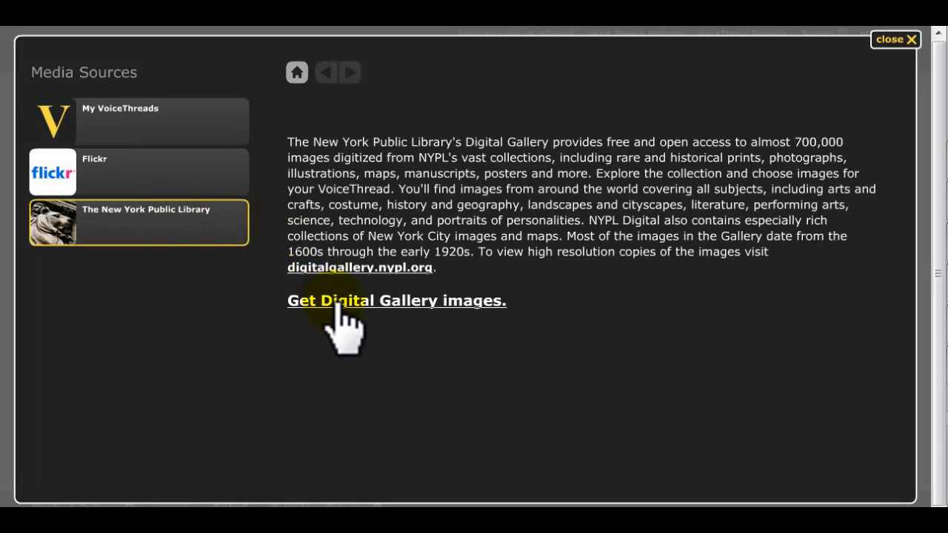
left_click(334, 300)
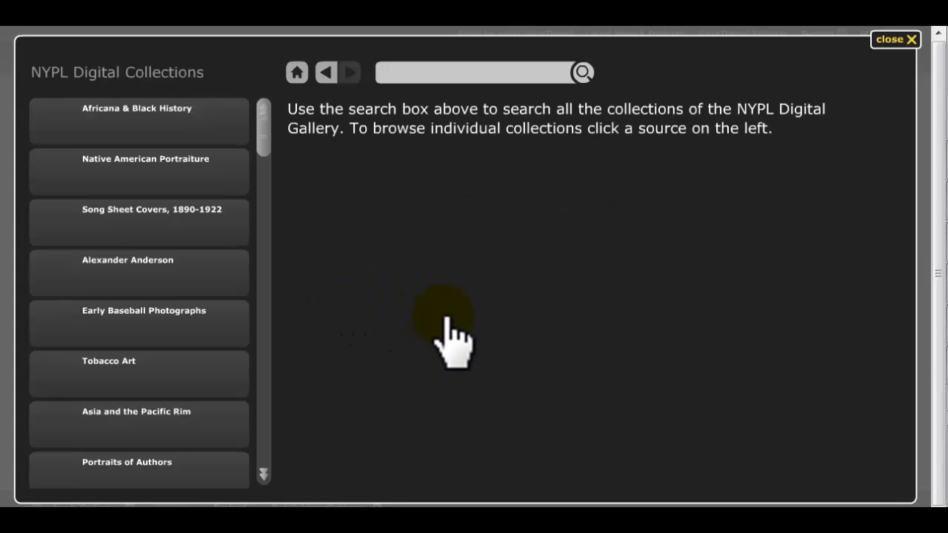
Search all the NYPL Digital Gallery collections for "school".
left_click(422, 72)
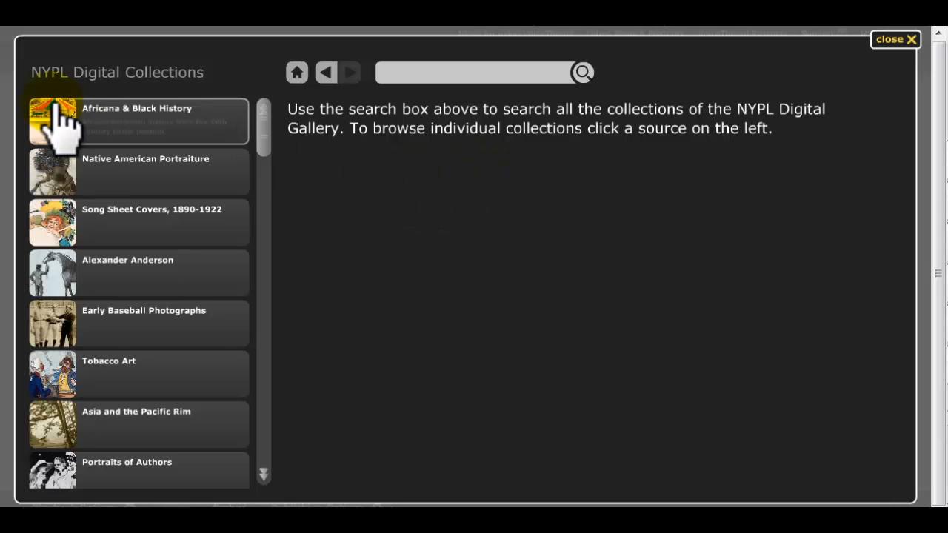
type("school")
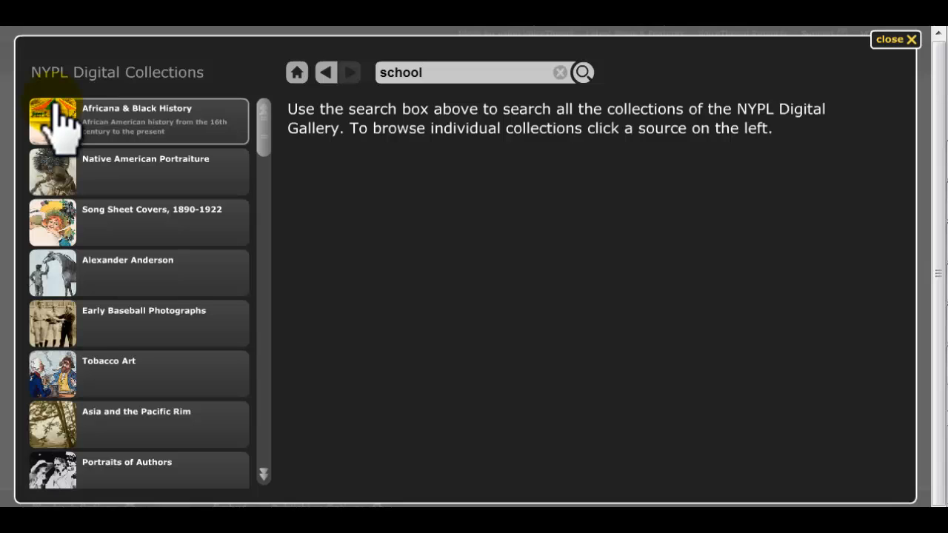
key("Return")
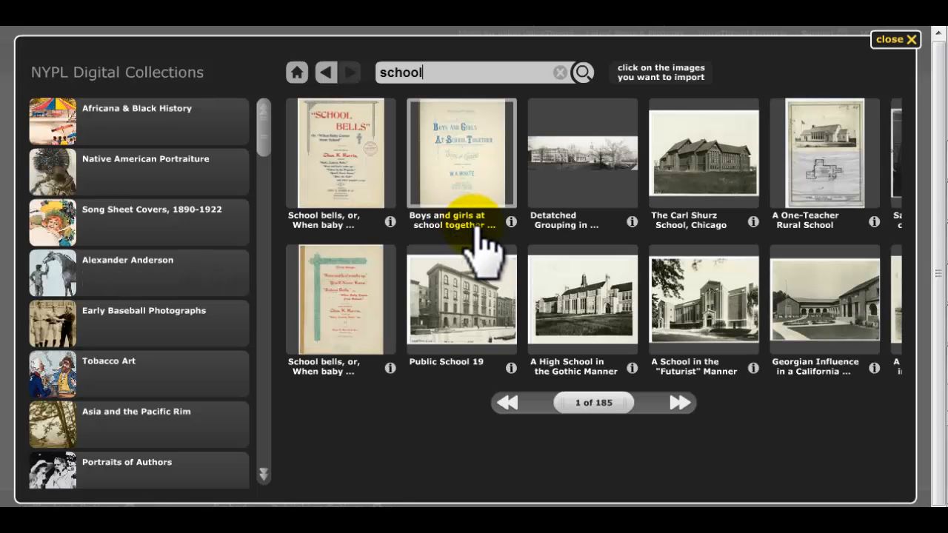
Import the image "A High School in the Gothic Manner" into the VoiceThread and close the media sources.
left_click(589, 305)
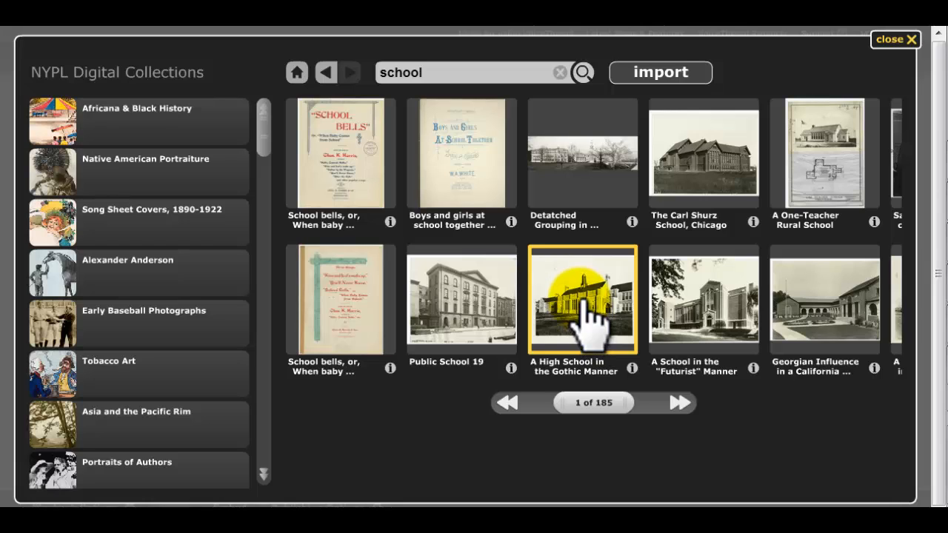
left_click(642, 76)
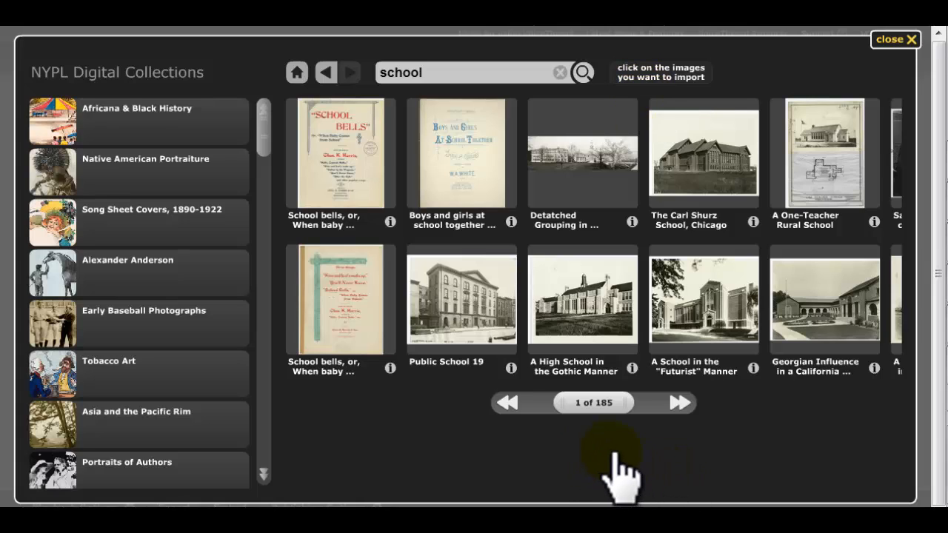
left_click(737, 273)
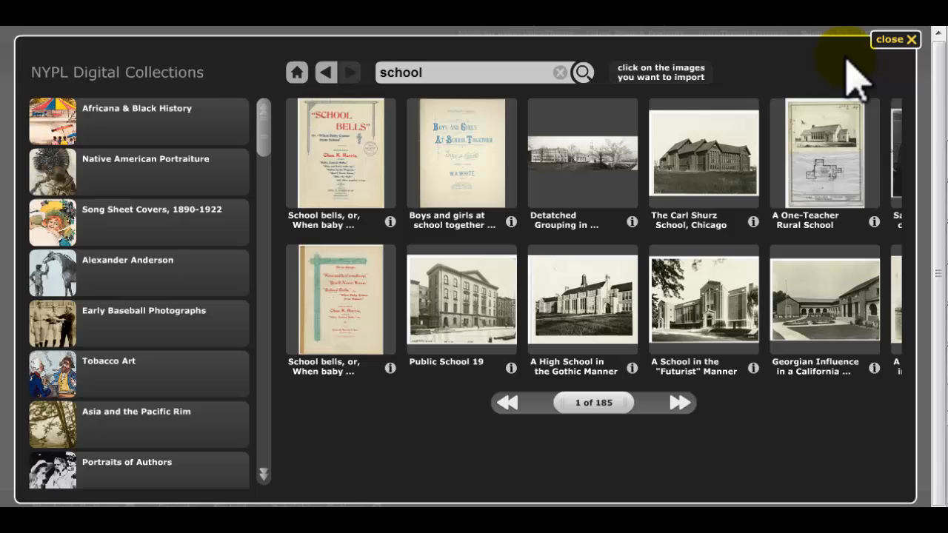
left_click(893, 43)
Record a webcam comment on the school image of the Student Introductions VoiceThread and save it.
left_click(300, 180)
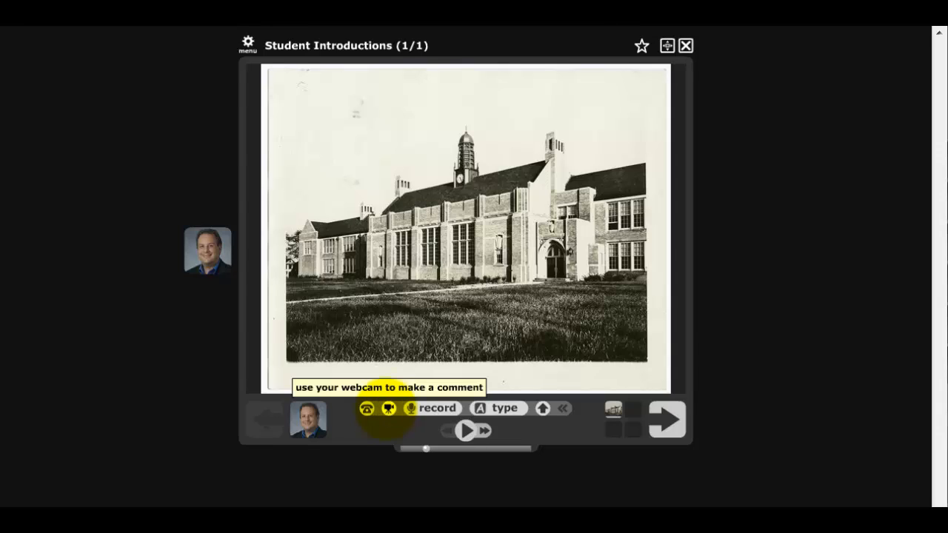
left_click(389, 409)
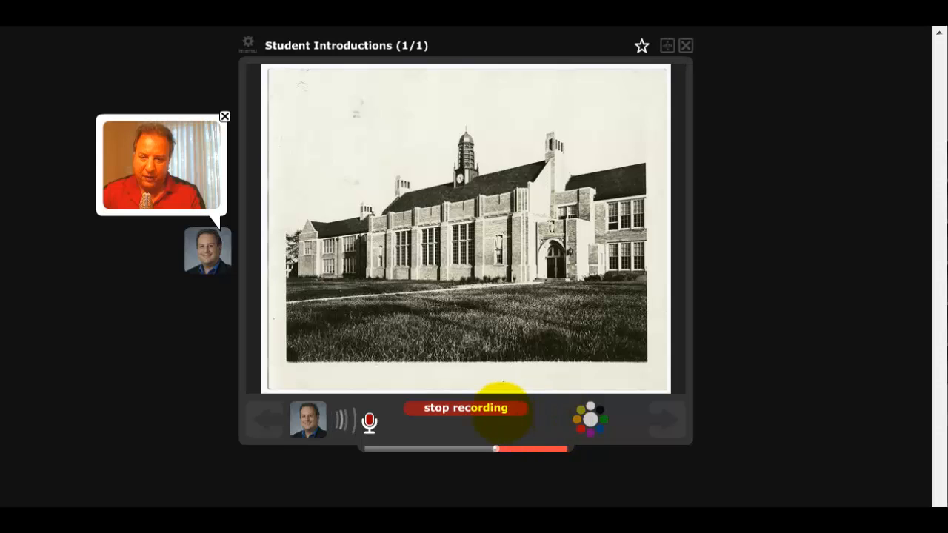
left_click(501, 408)
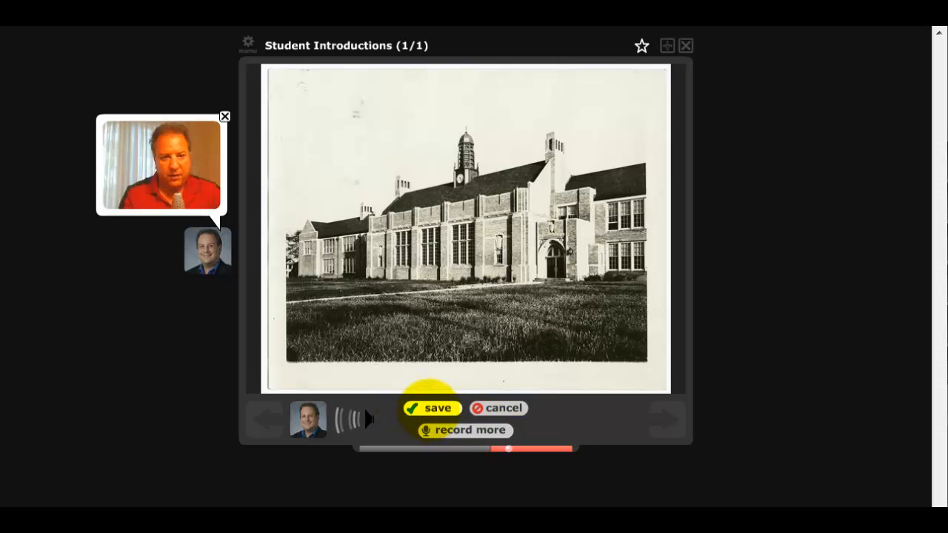
left_click(430, 408)
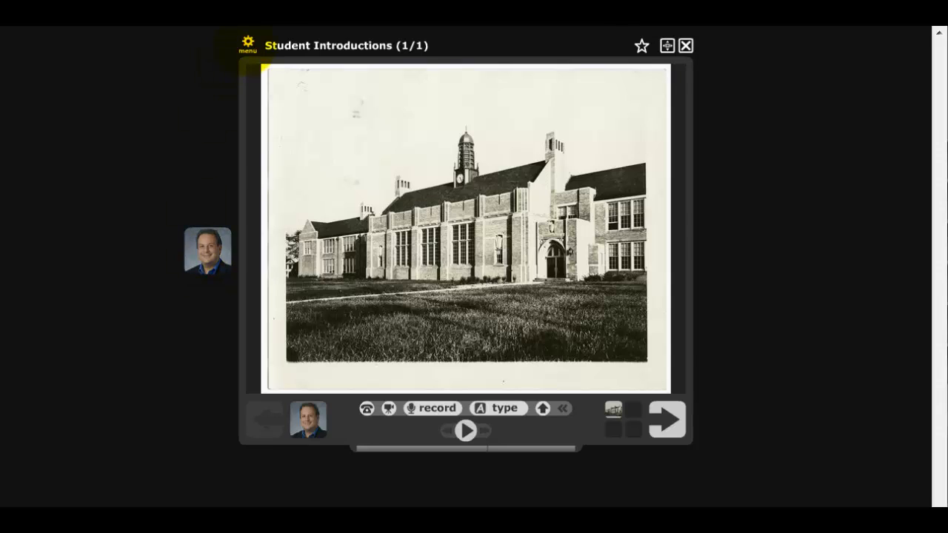
Open the Student Introductions VoiceThread for editing and dismiss the Norton performance alert.
left_click(247, 43)
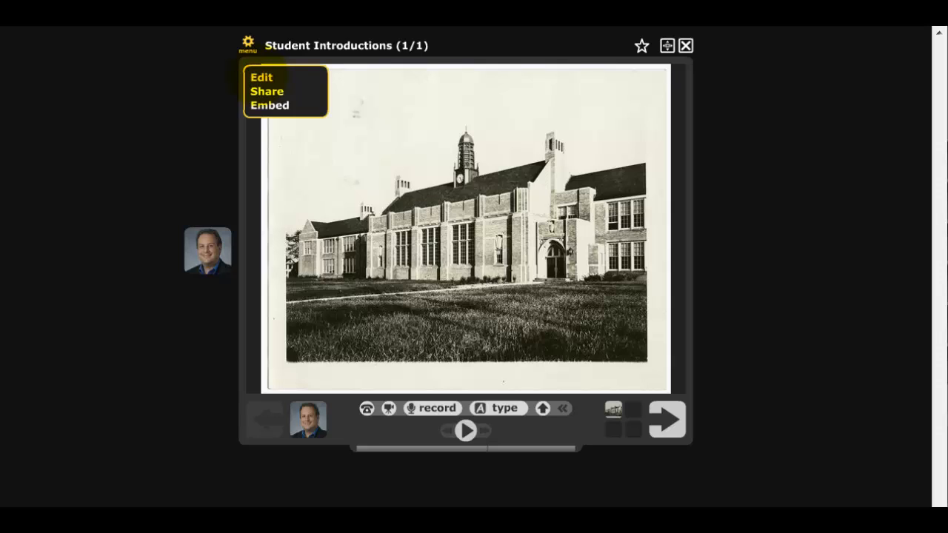
left_click(256, 77)
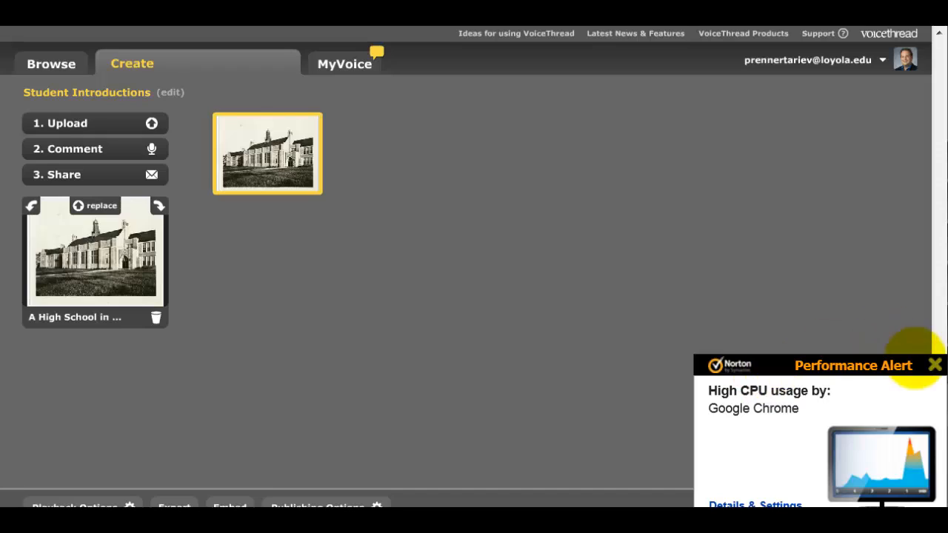
left_click(934, 364)
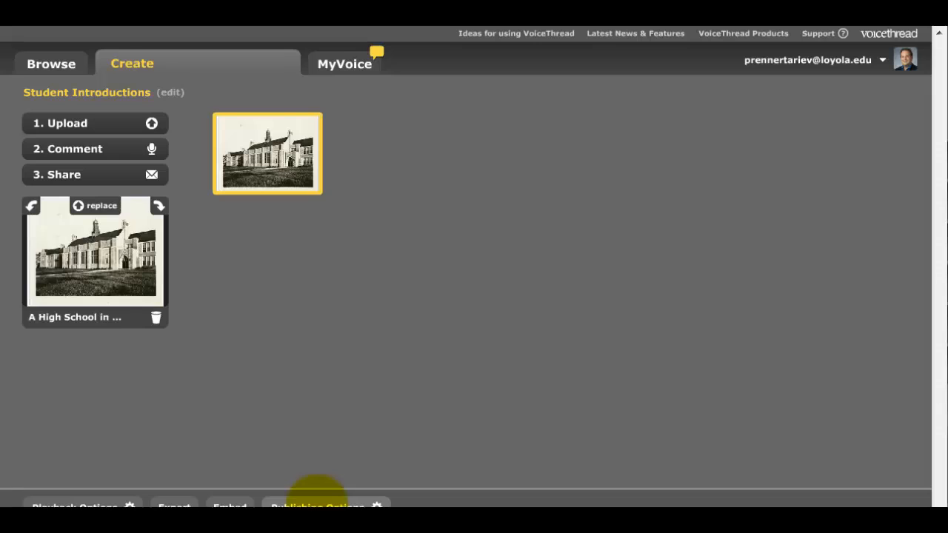
Set the VoiceThread's publishing options to allow anyone to view and anyone to comment, and save them.
left_click(317, 495)
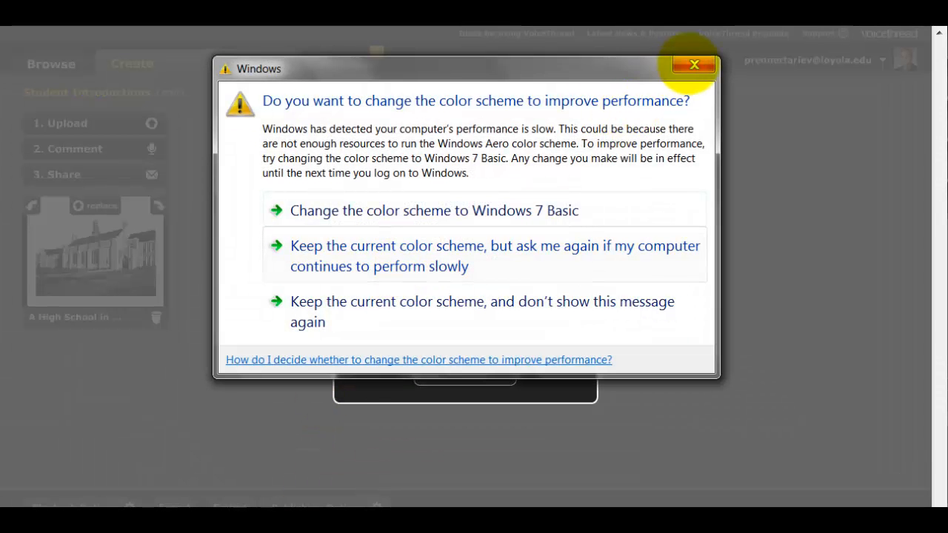
left_click(687, 69)
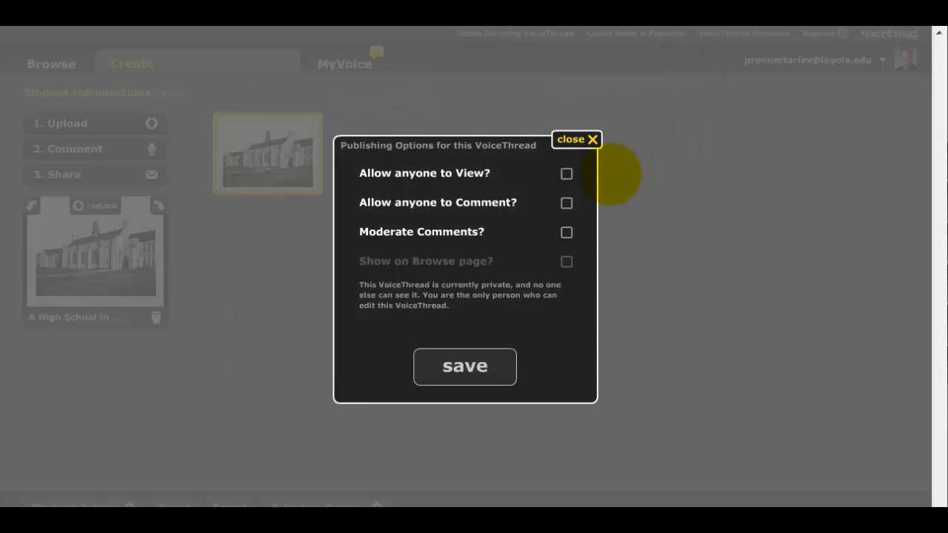
left_click(566, 173)
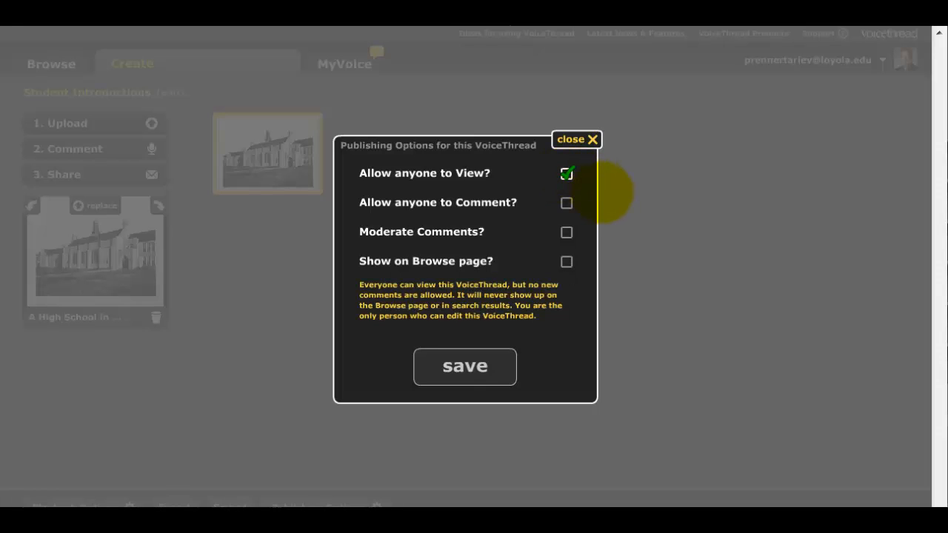
left_click(566, 203)
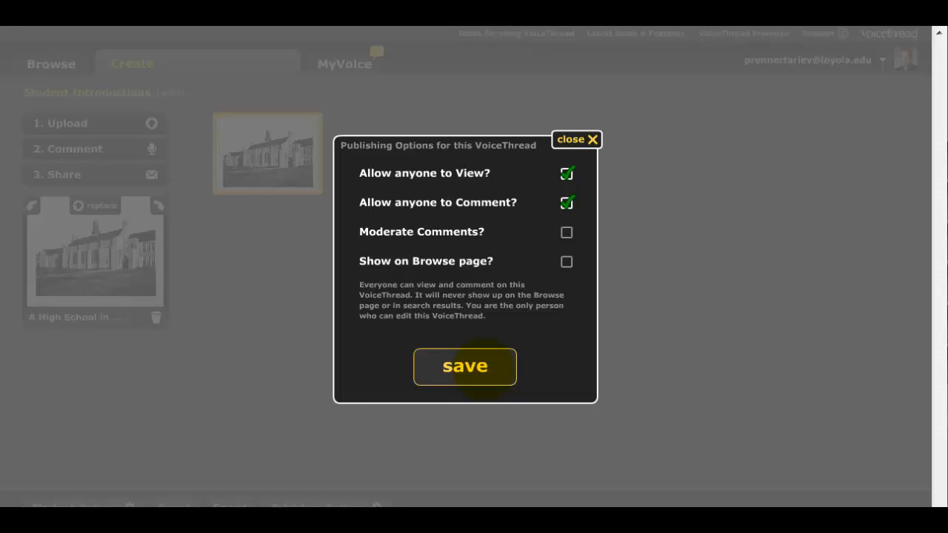
left_click(482, 369)
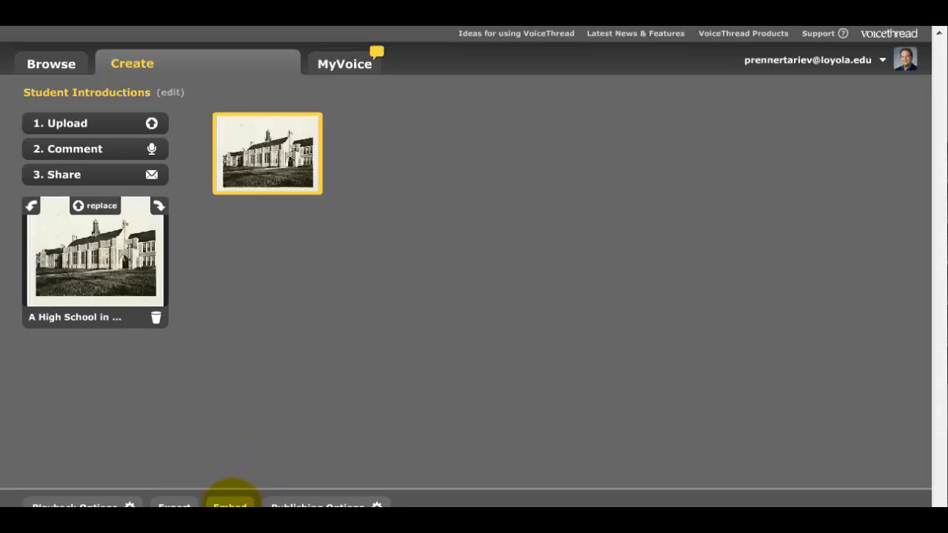
Copy the VoiceThread's share link from its embed options, dismissing the Windows Help and color scheme windows.
left_click(231, 498)
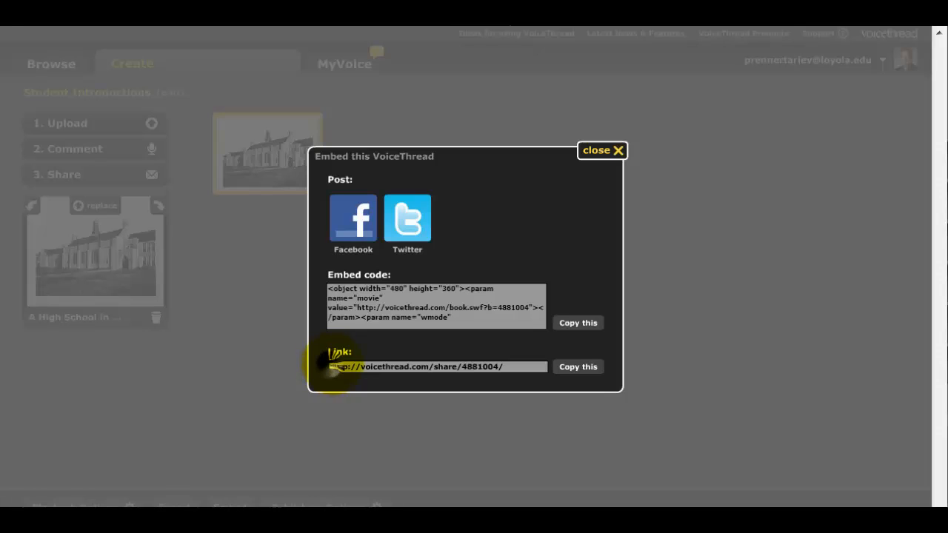
left_click_drag(331, 366, 512, 366)
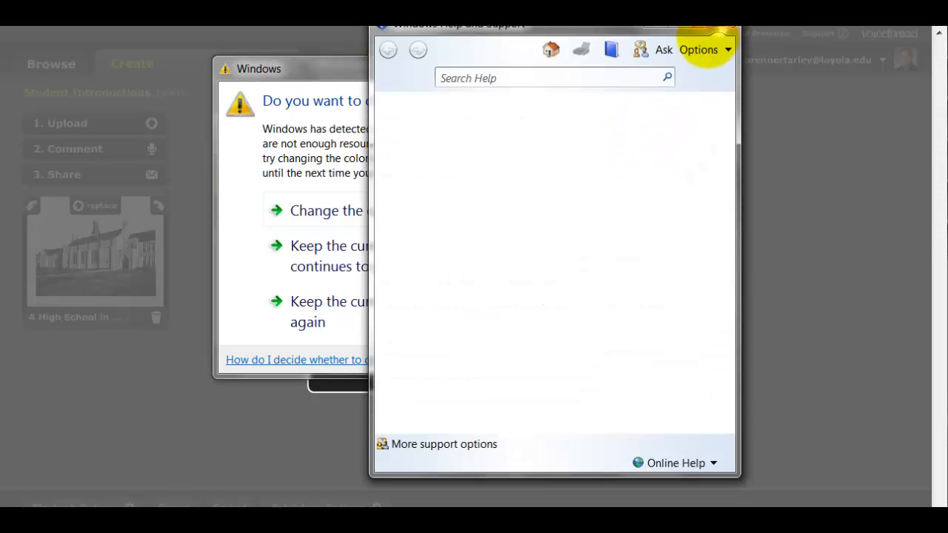
left_click(715, 31)
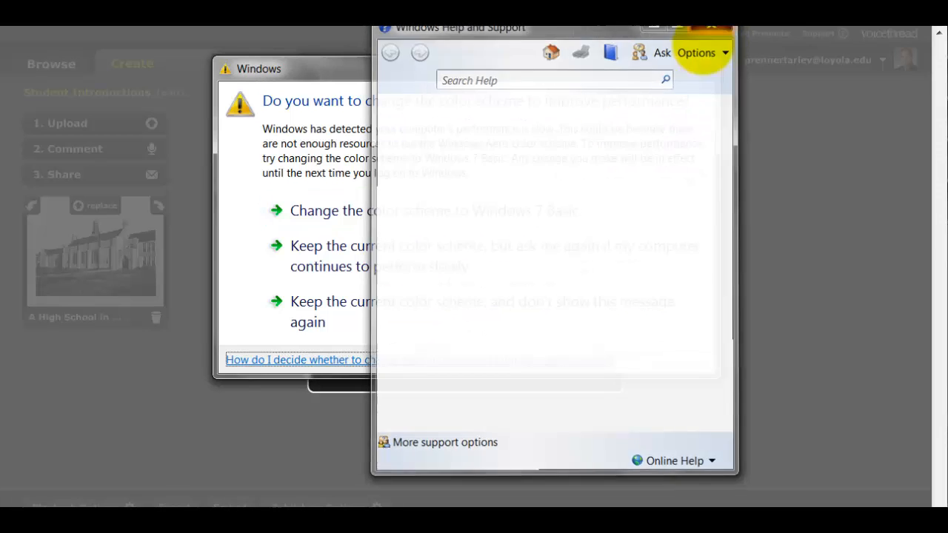
left_click(687, 63)
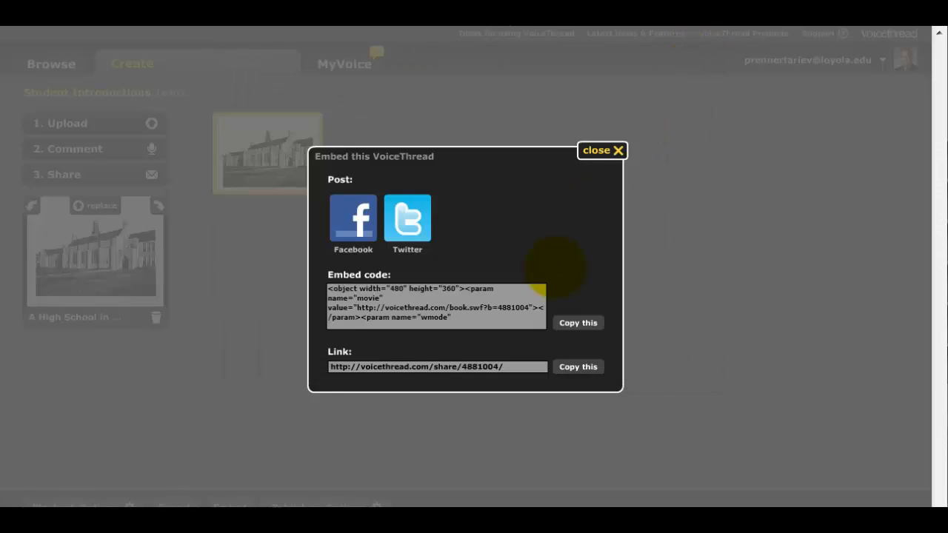
left_click(495, 367)
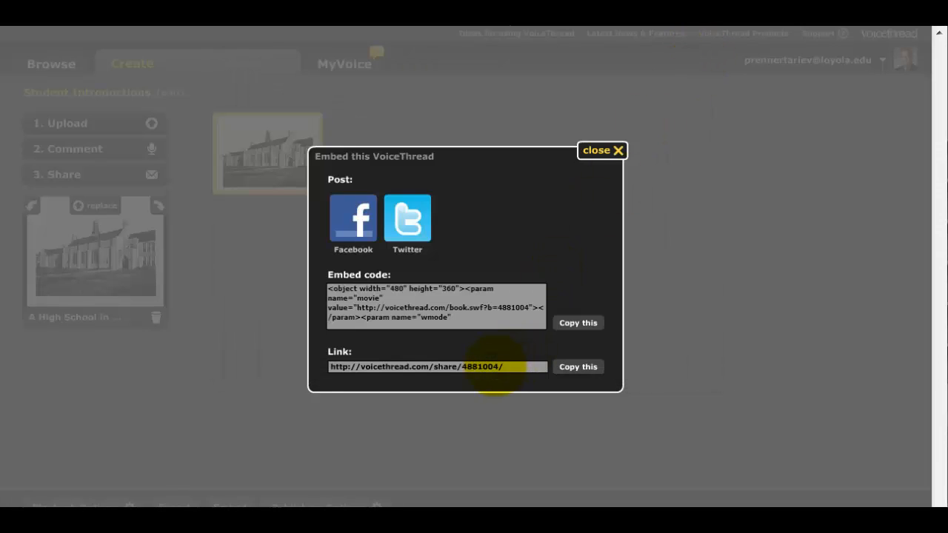
triple_click(492, 367)
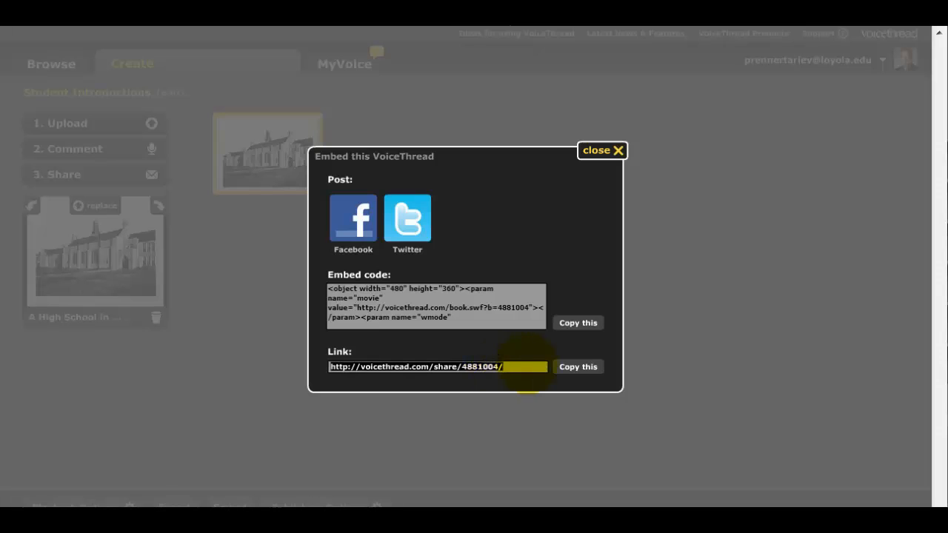
left_click(570, 367)
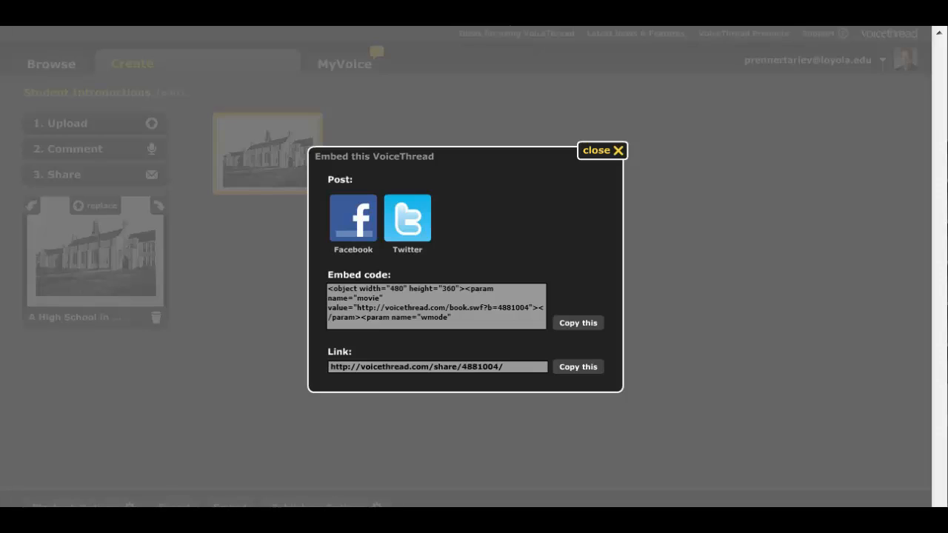
Switch to the Moodle course and start adding a URL resource to the Announcements section.
key("ctrl+Tab")
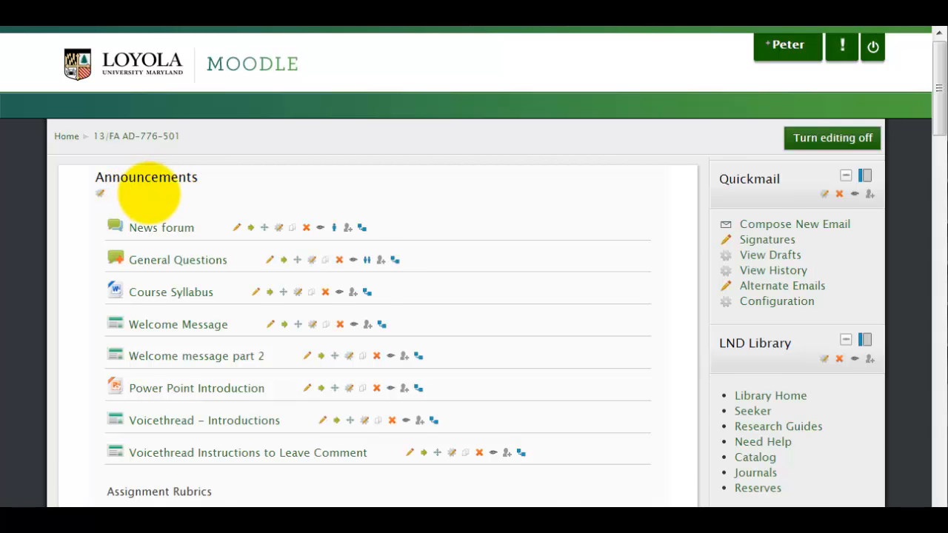
scroll(531, 500, "down", 2)
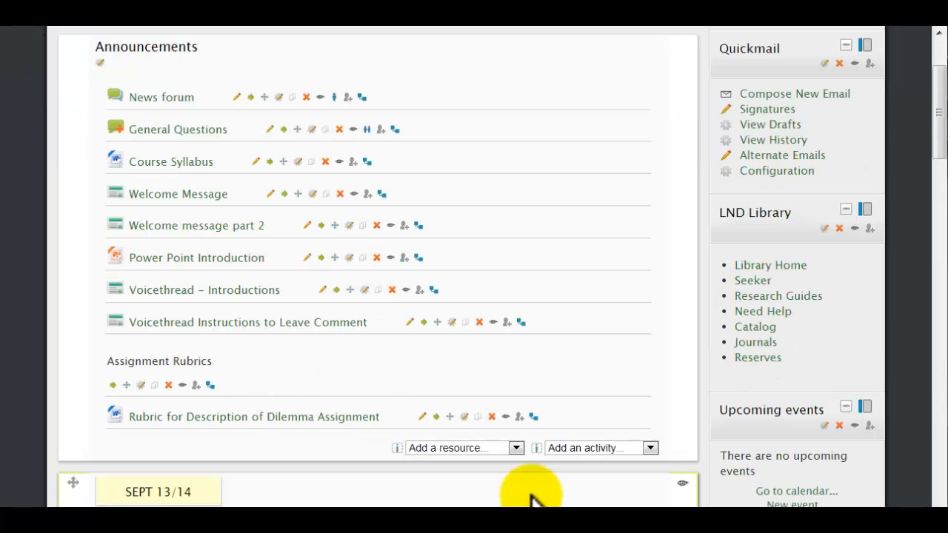
left_click(516, 449)
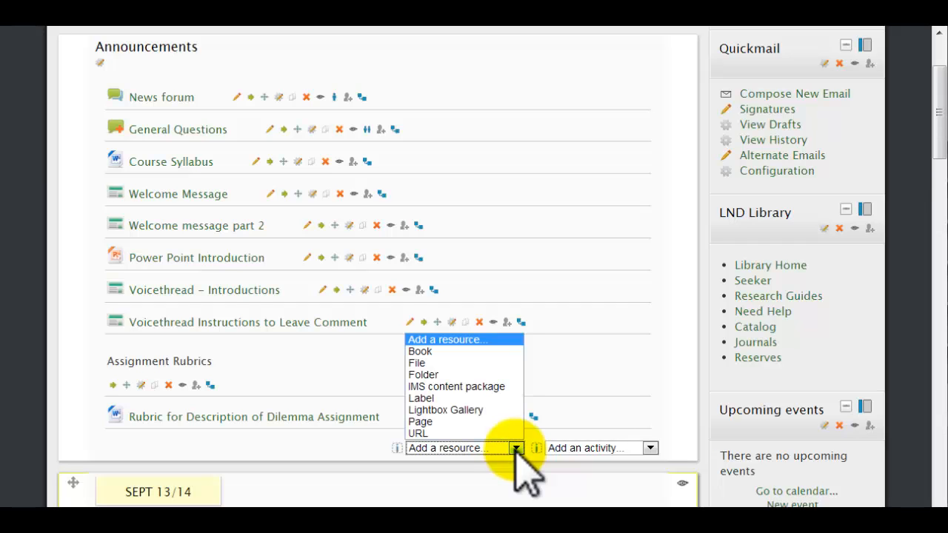
left_click(471, 434)
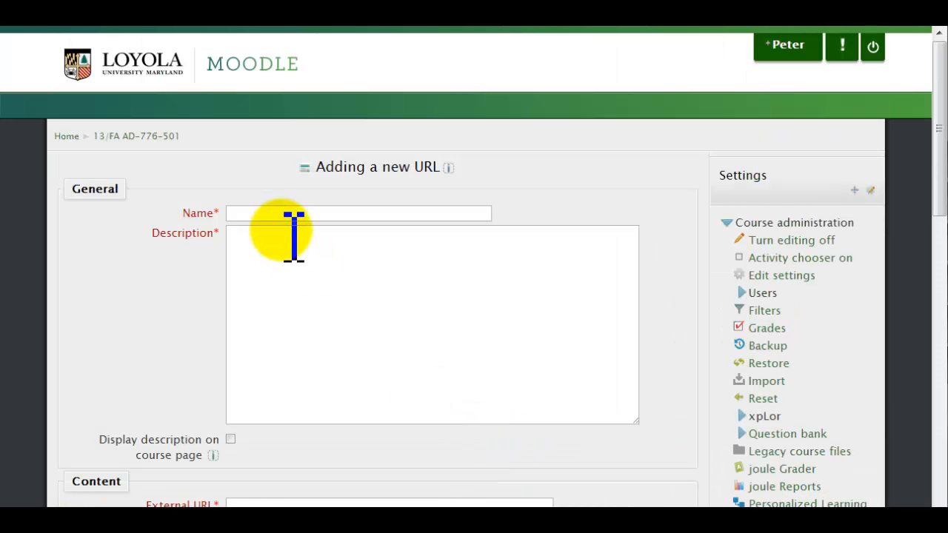
Enter "vt link" as both the name and the description of the new URL resource.
left_click(279, 214)
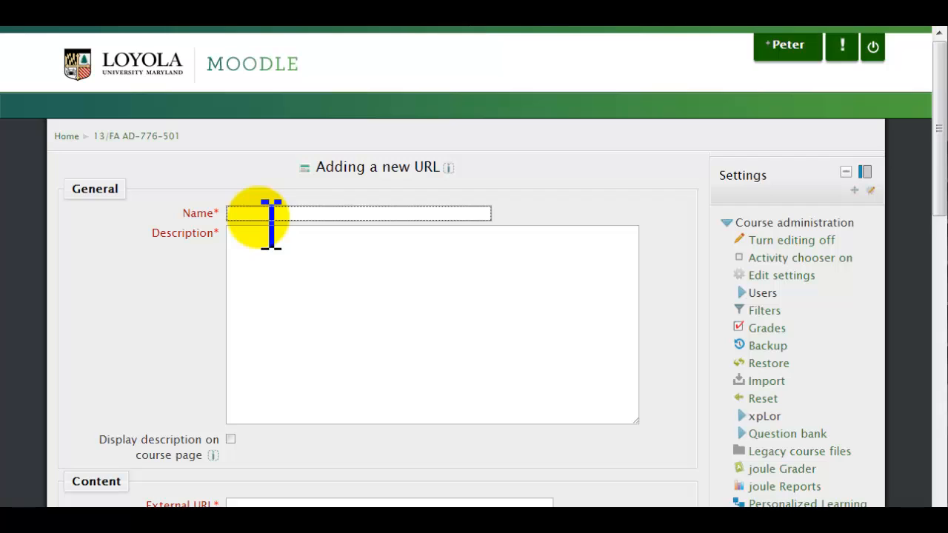
type("V")
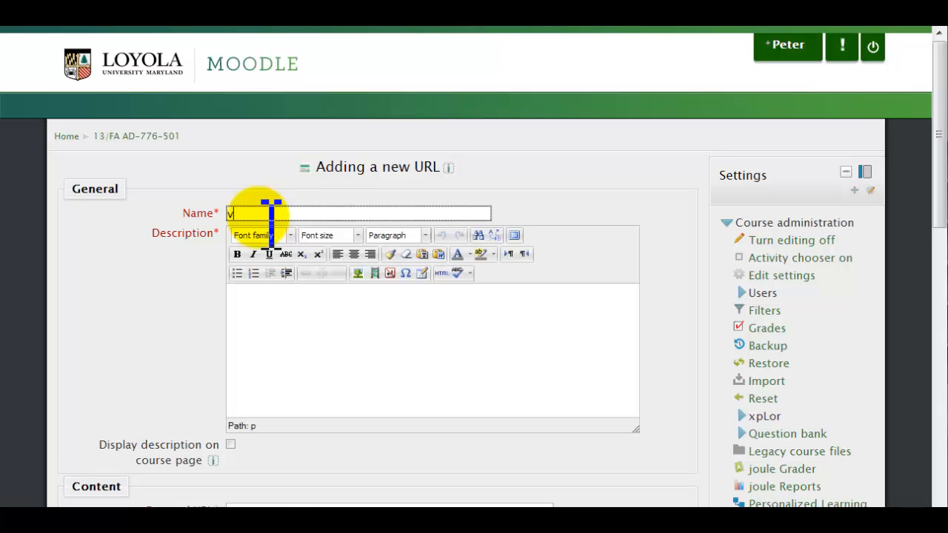
type("t link")
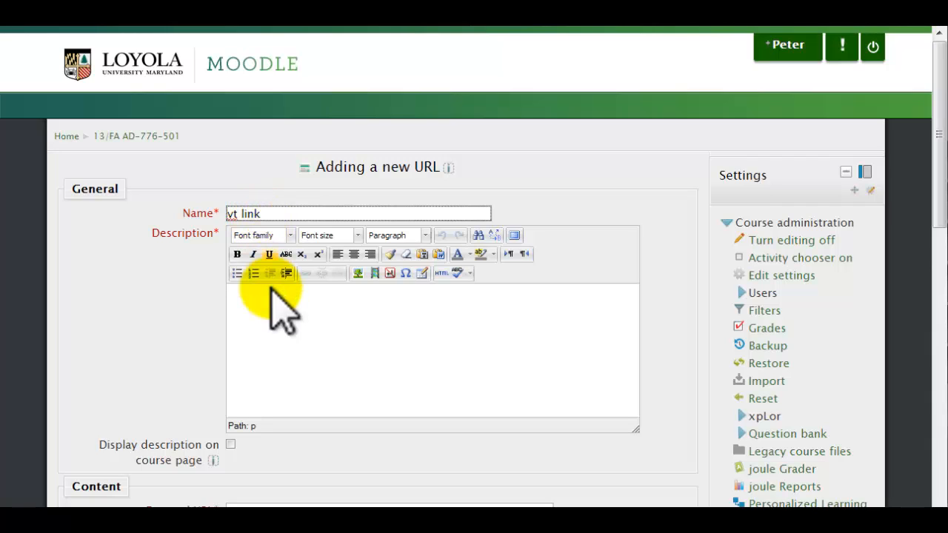
left_click(274, 310)
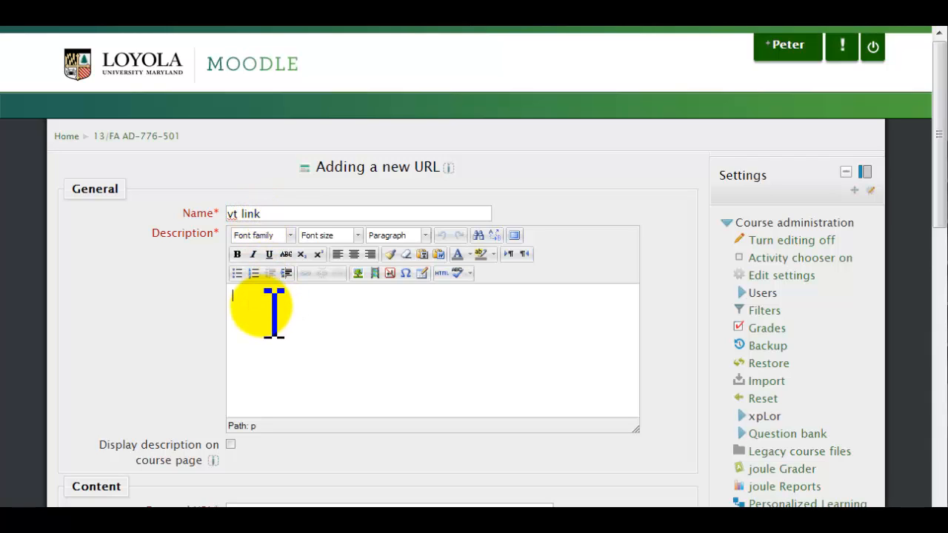
type("vt link")
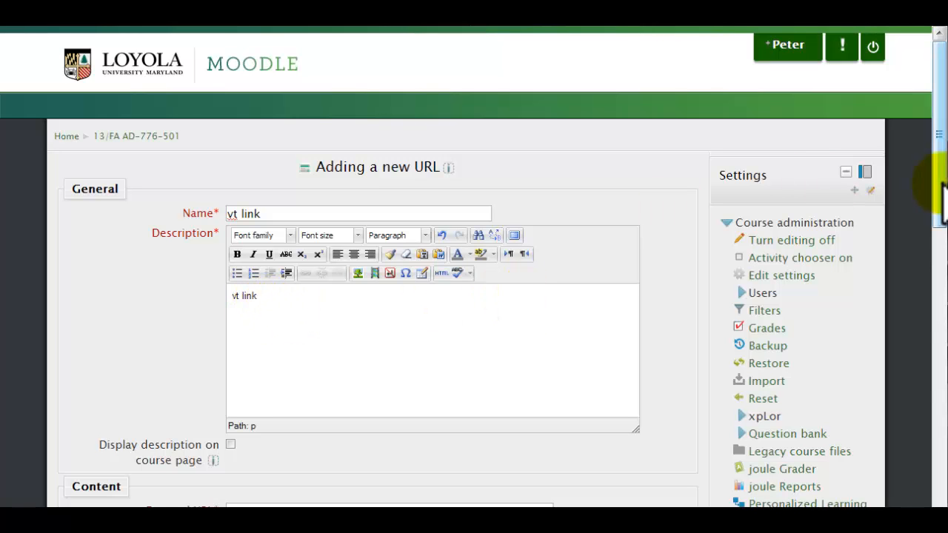
left_click_drag(940, 194, 941, 249)
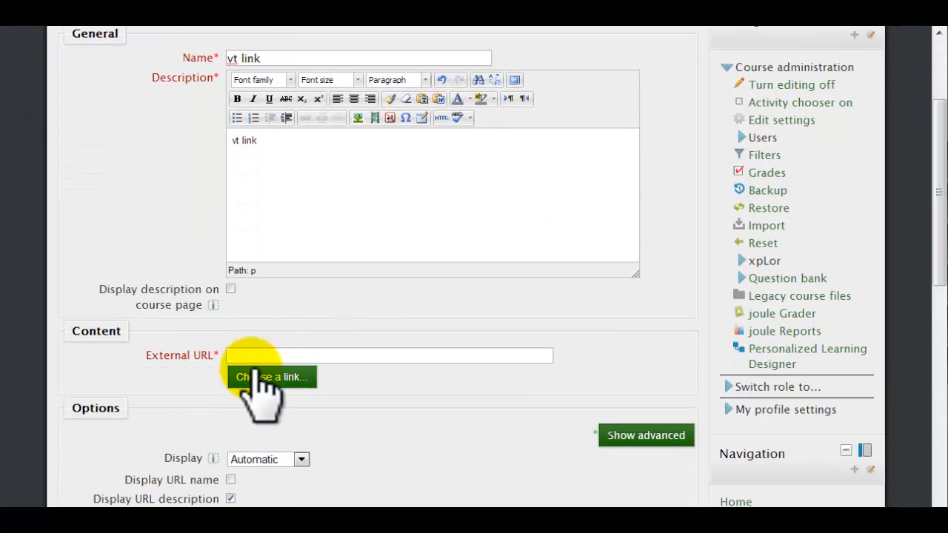
left_click(259, 357)
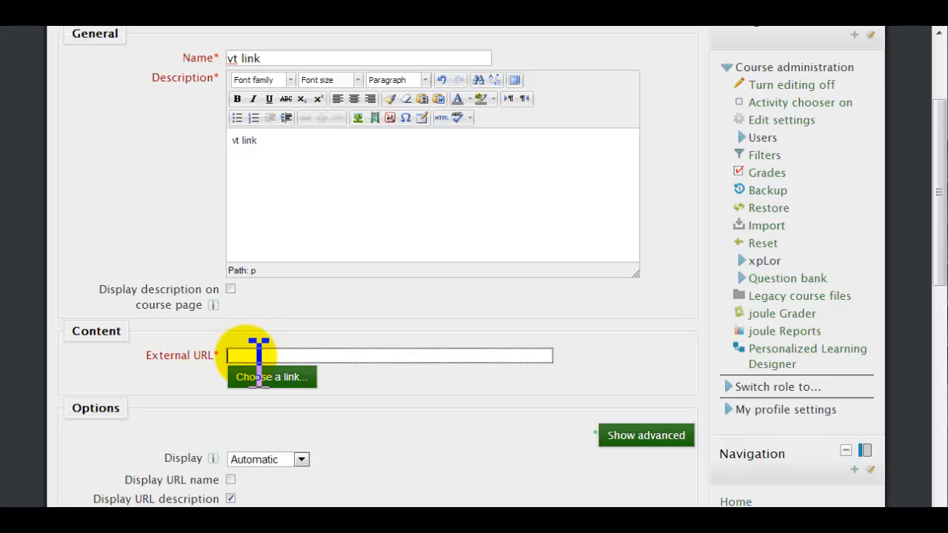
right_click(258, 357)
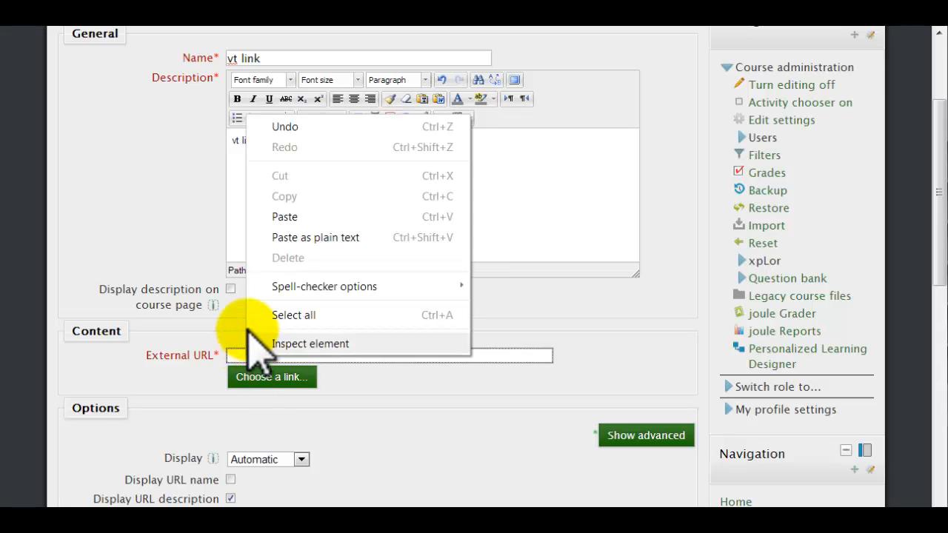
left_click(284, 217)
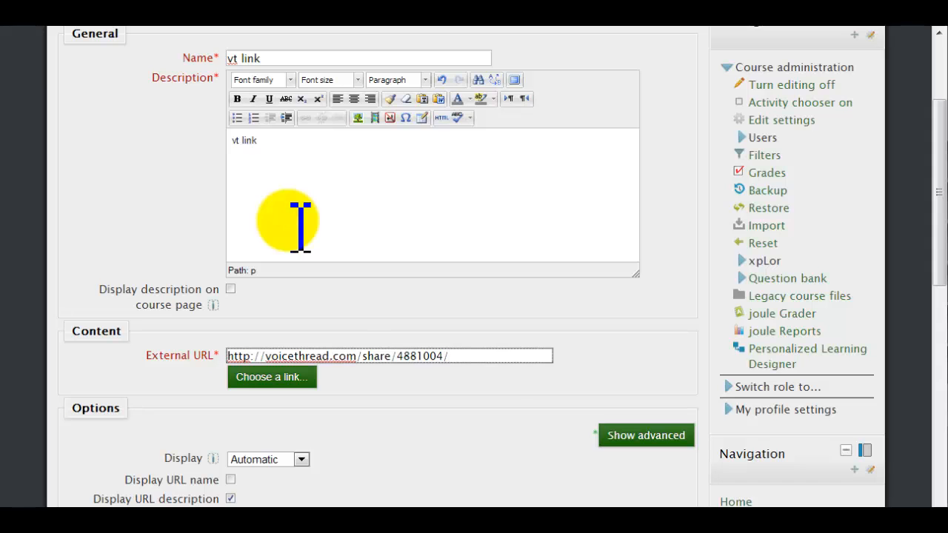
Set the URL resource's display option to Embed, then save it and return to the course.
left_click_drag(939, 252, 935, 385)
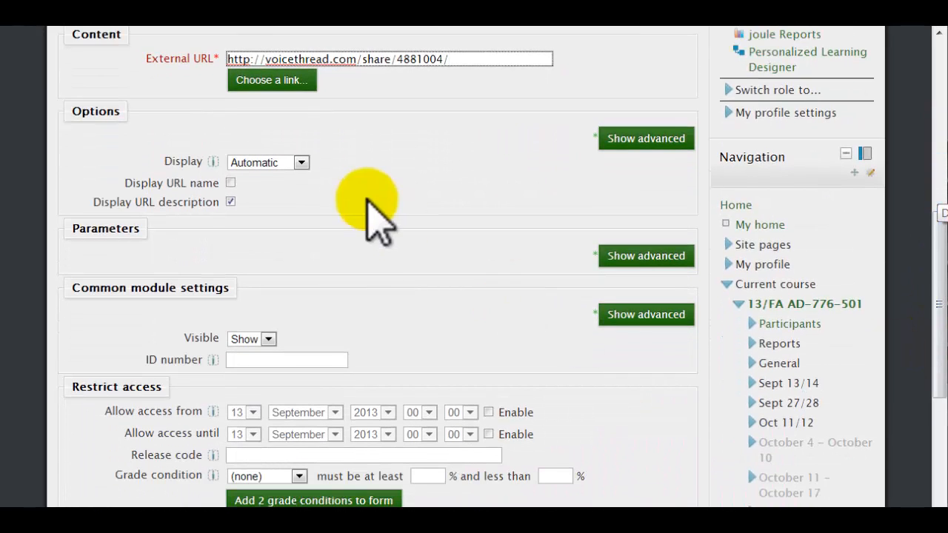
left_click(302, 162)
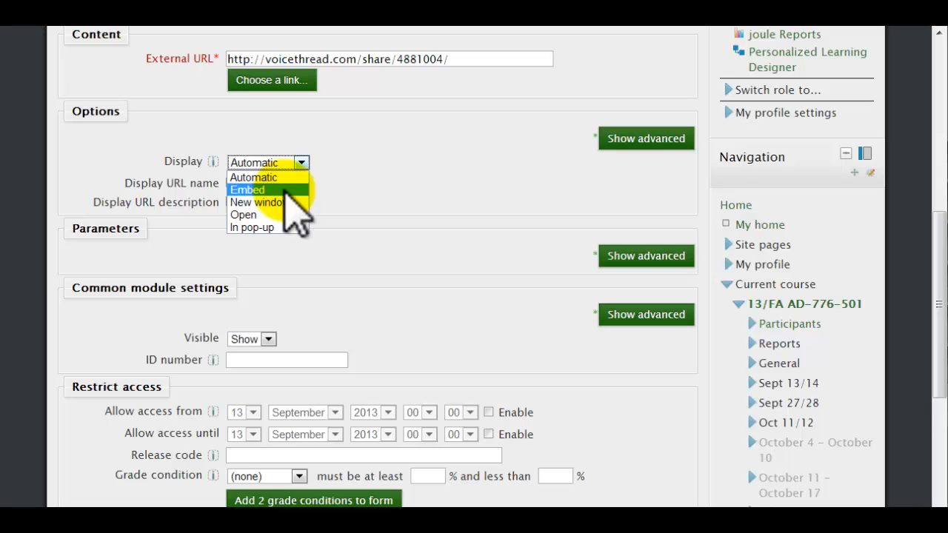
left_click(286, 191)
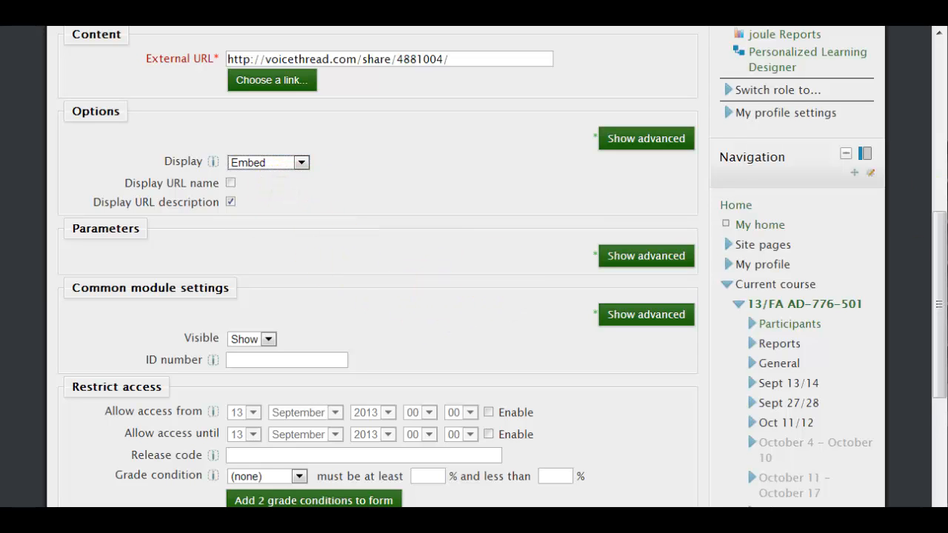
left_click_drag(942, 256, 934, 392)
left_click(264, 330)
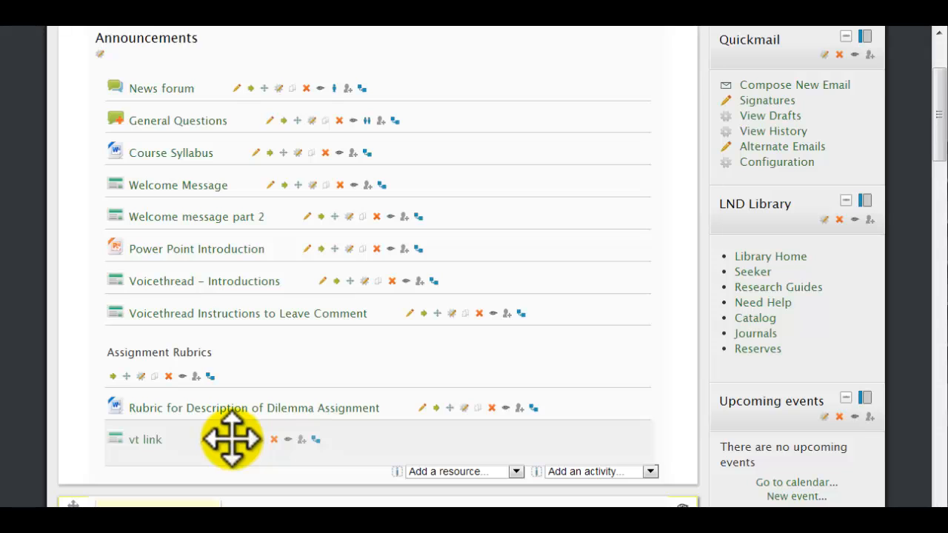
Move the vt link resource above News forum in the Announcements section and turn course editing off.
left_click_drag(232, 440, 227, 85)
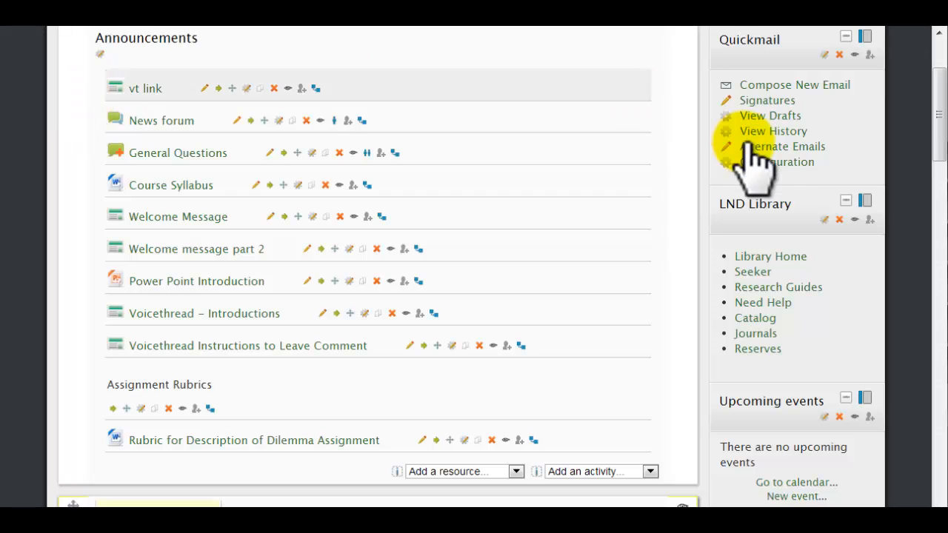
left_click_drag(937, 127, 937, 84)
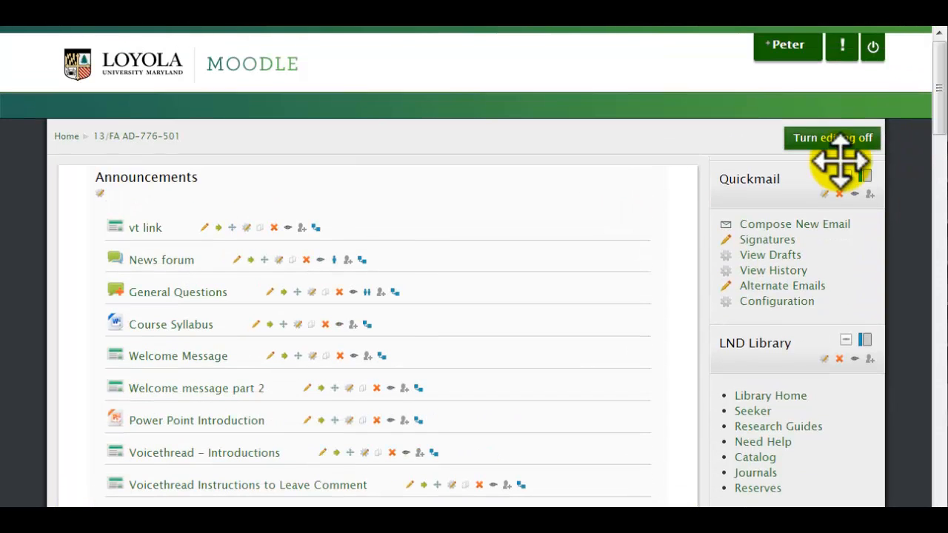
left_click(829, 144)
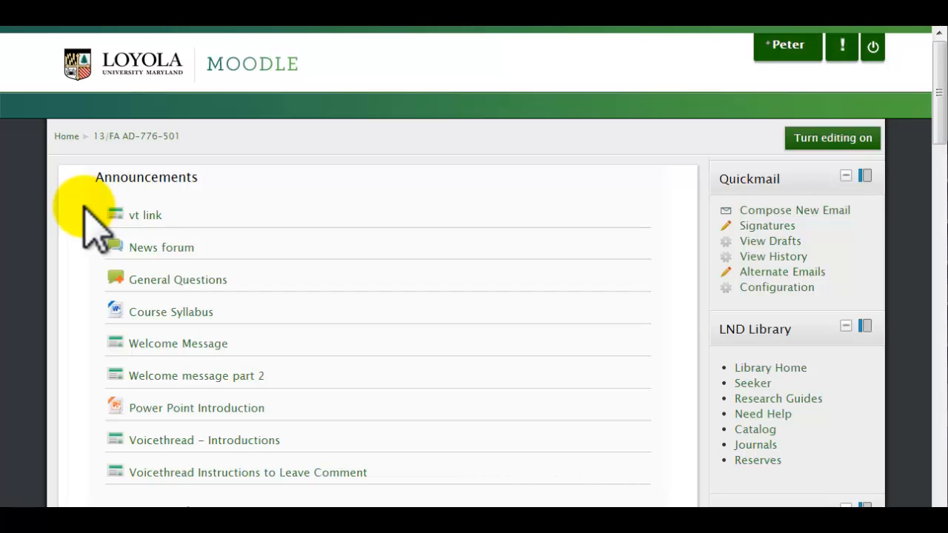
Open vt link to check the embedded Student Introductions VoiceThread, pause its playback and dismiss the Windows color scheme prompt.
left_click(146, 214)
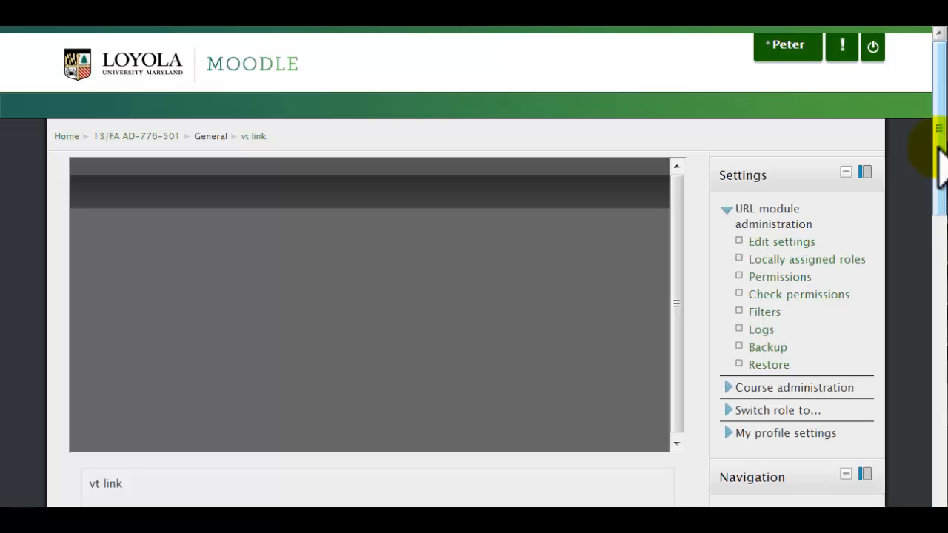
left_click_drag(938, 148, 938, 154)
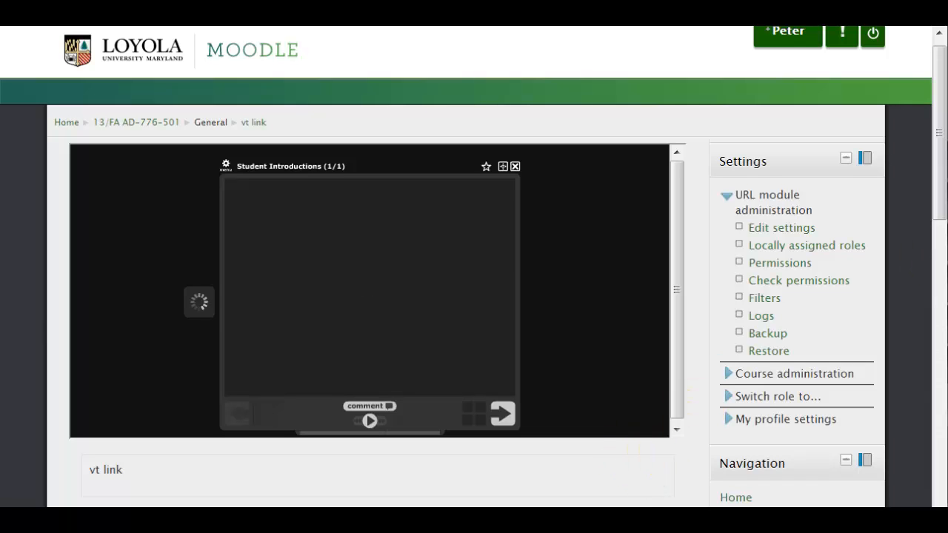
left_click_drag(937, 188, 939, 201)
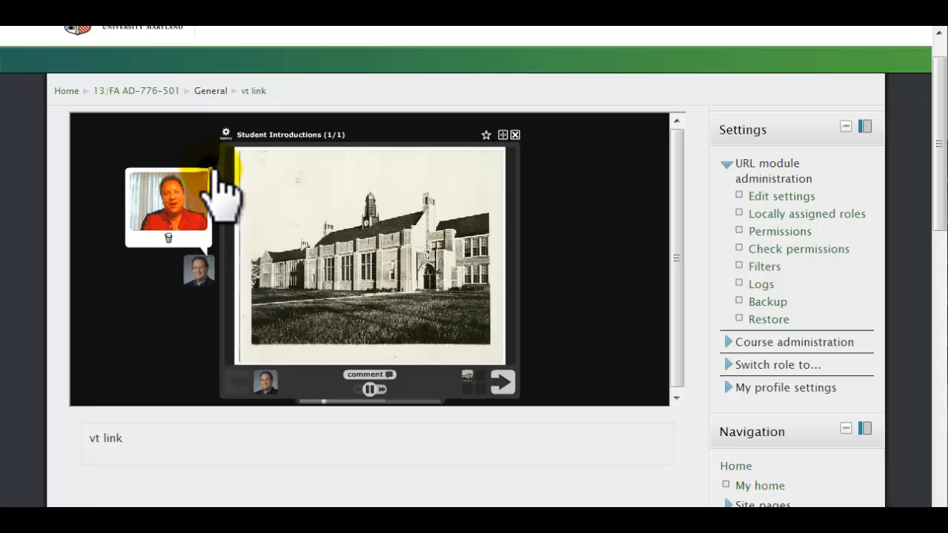
left_click(369, 389)
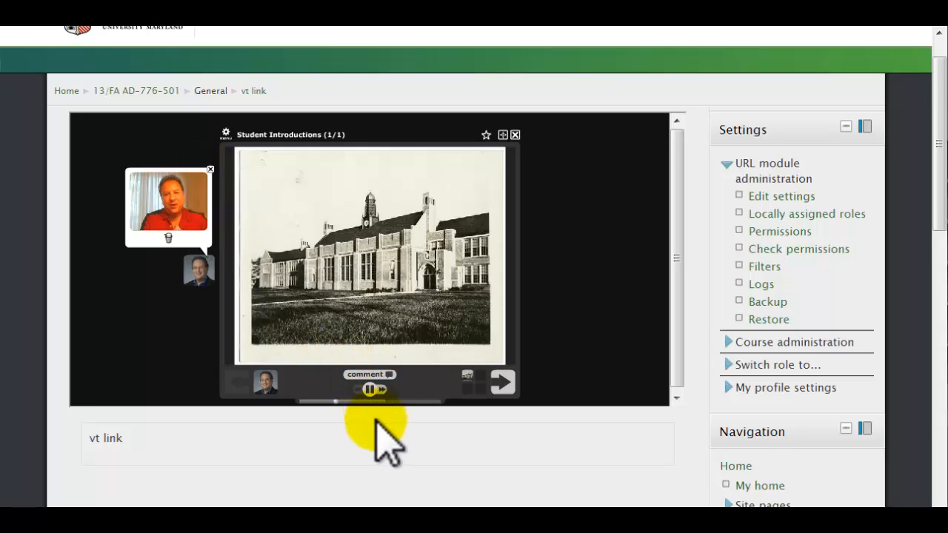
left_click(369, 393)
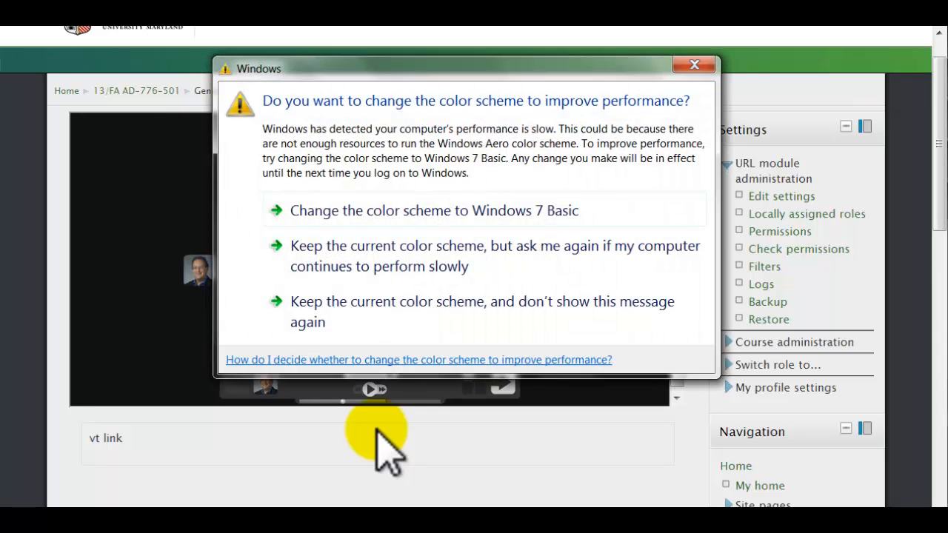
left_click(697, 69)
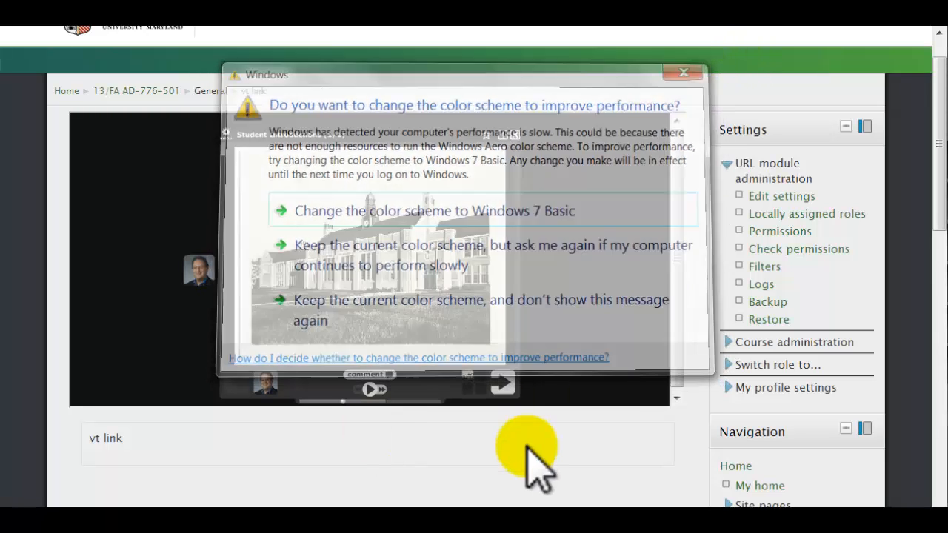